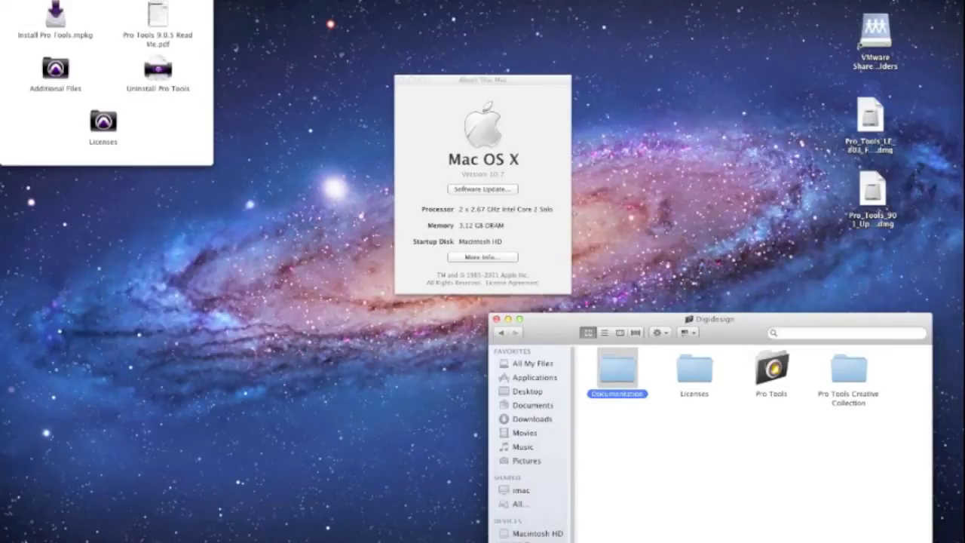
Step: Open the Pro Tools folder inside the old Digidesign folder
double_click(771, 368)
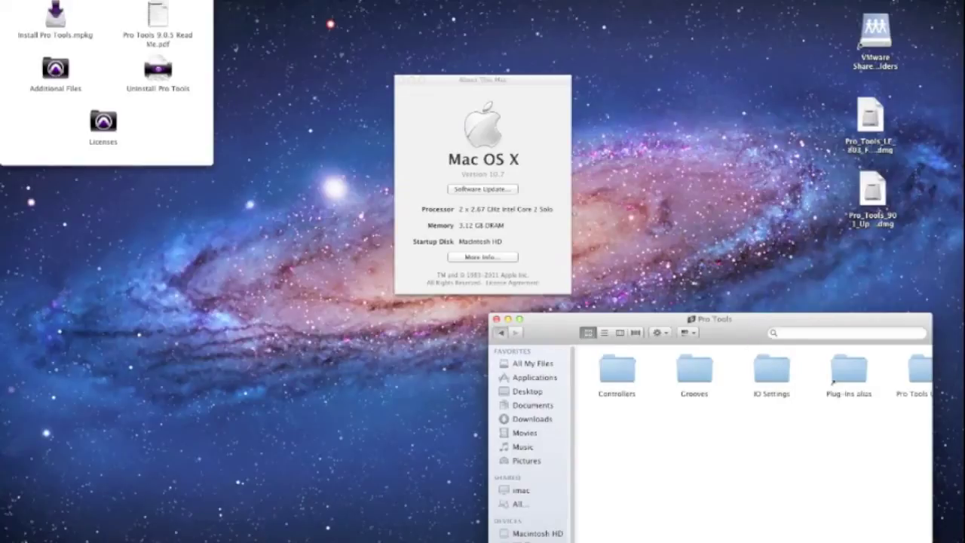
left_click(501, 331)
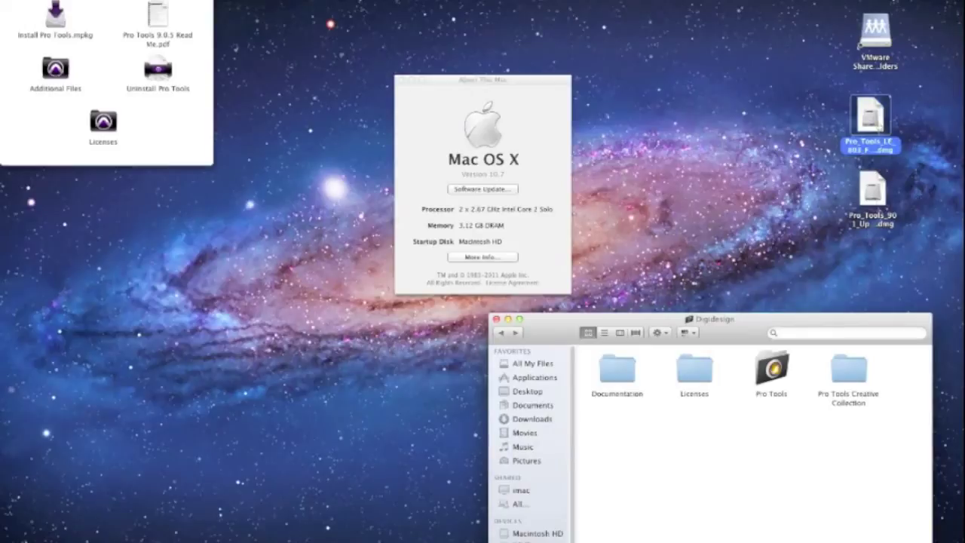
left_click(873, 190)
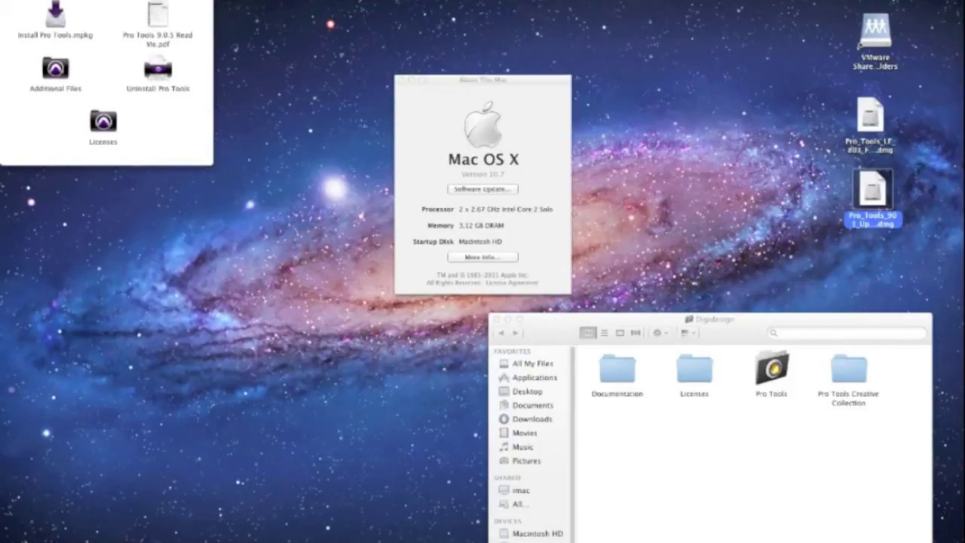
key("super+Up")
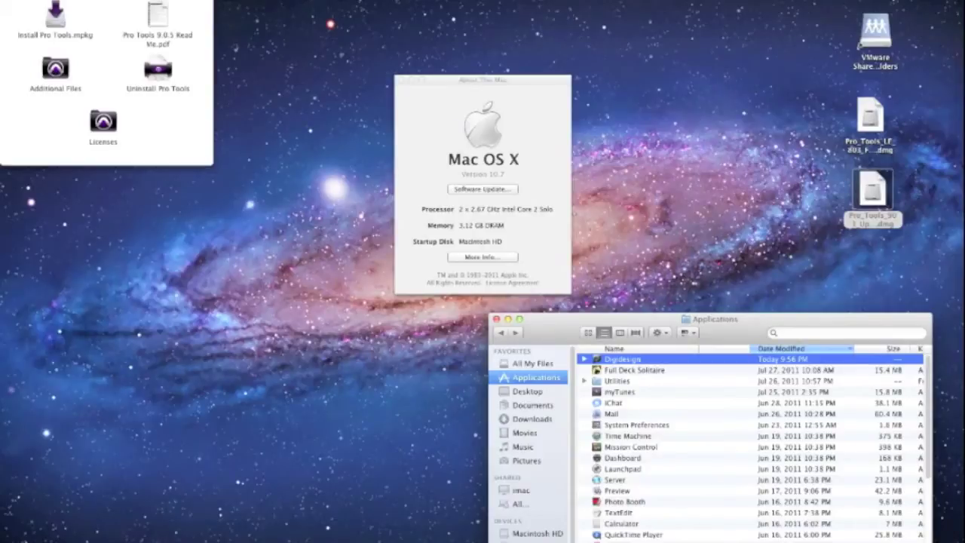
Step: Trash Applications/Digidesign and Library/Application Support/Digidesign, then close the Finder window
right_click(688, 359)
left_click(693, 376)
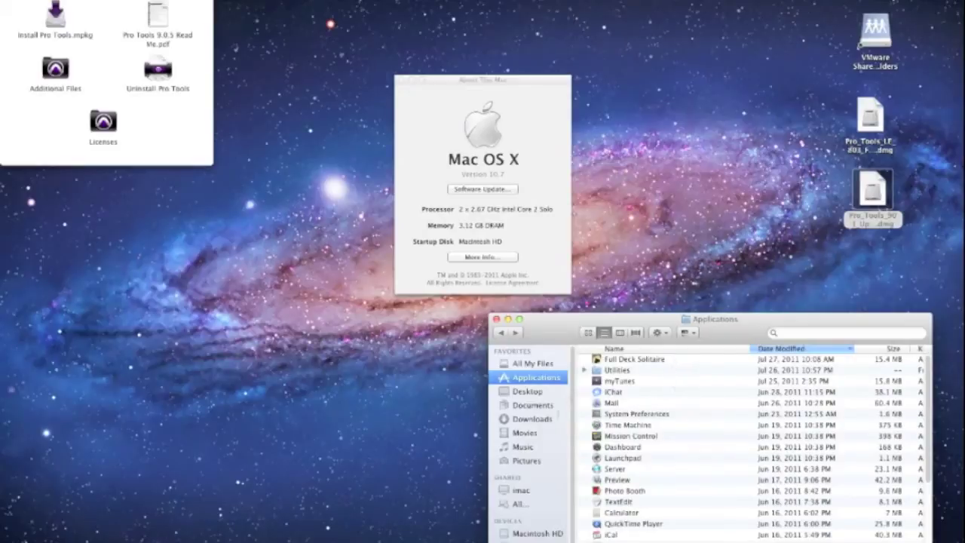
left_click(537, 534)
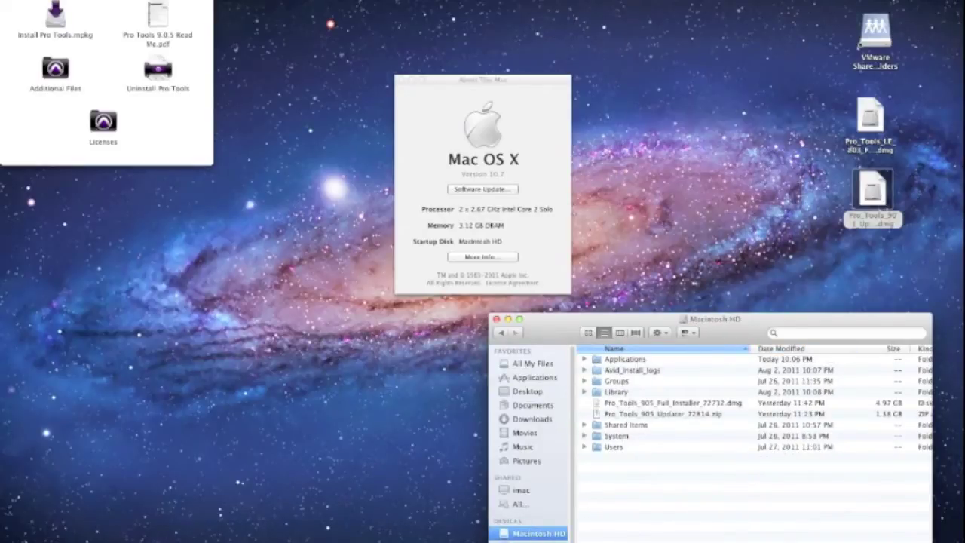
double_click(626, 392)
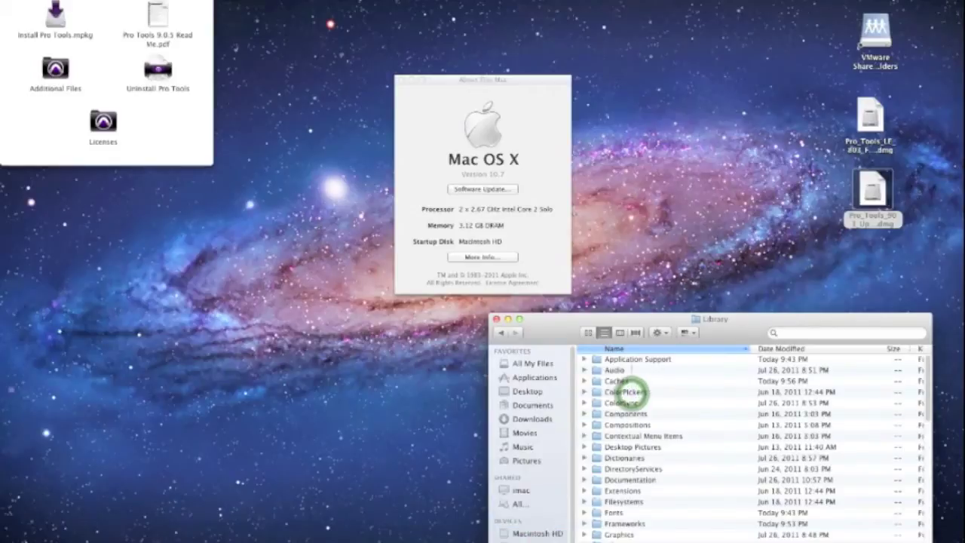
double_click(632, 359)
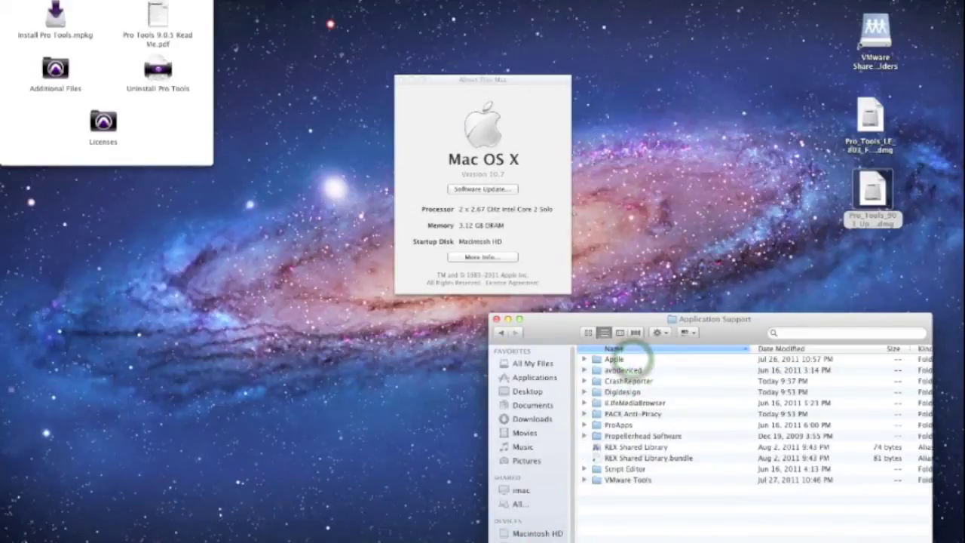
left_click(628, 391)
right_click(628, 391)
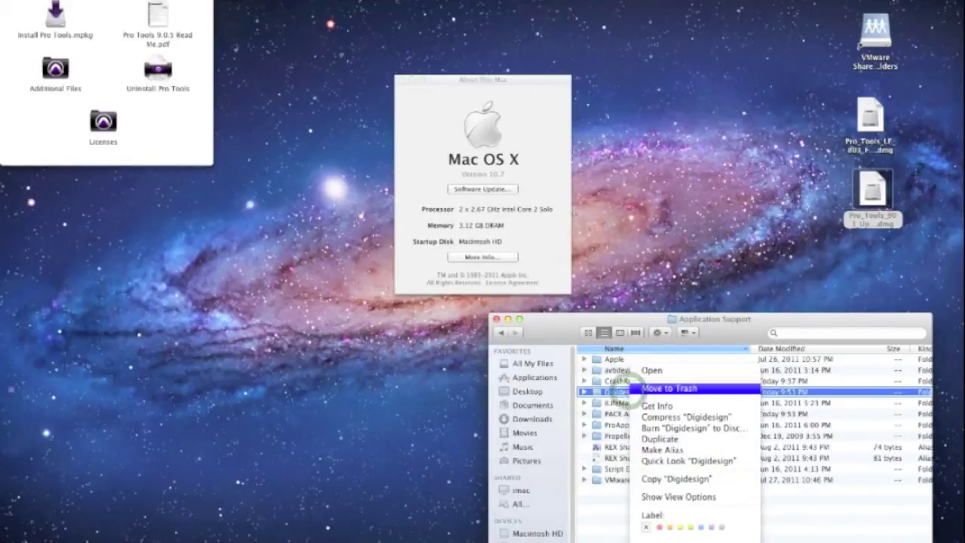
left_click(645, 388)
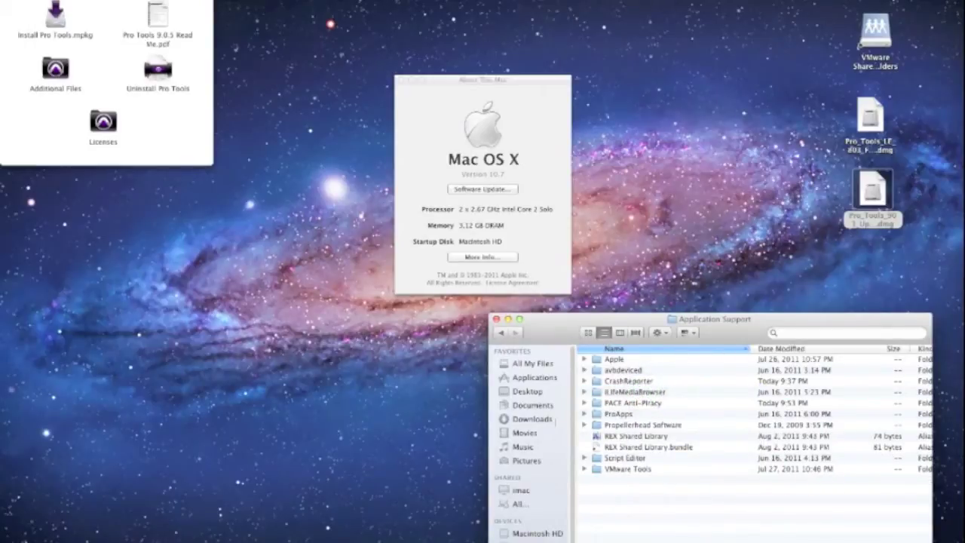
key("super+w")
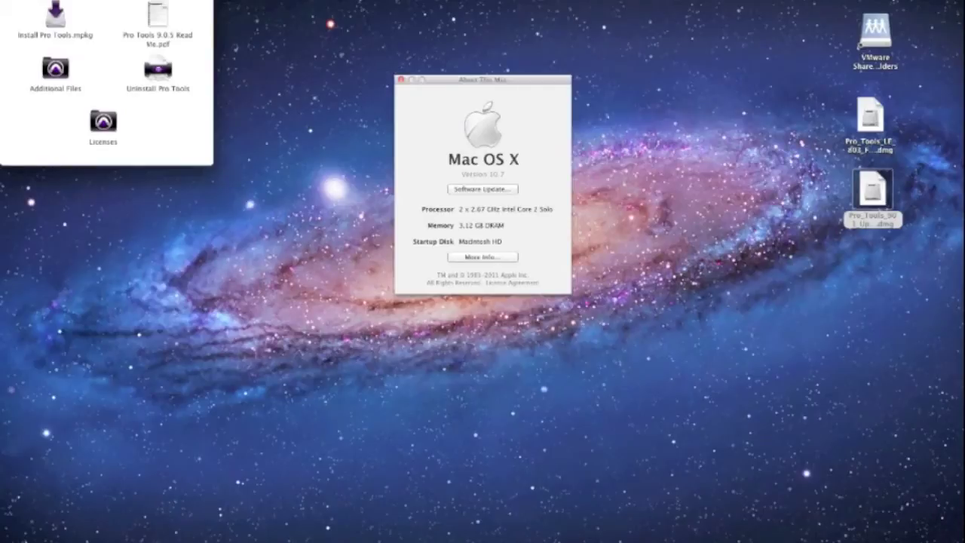
Step: Close About This Mac and centre the Pro Tools installer window on screen
left_click(402, 80)
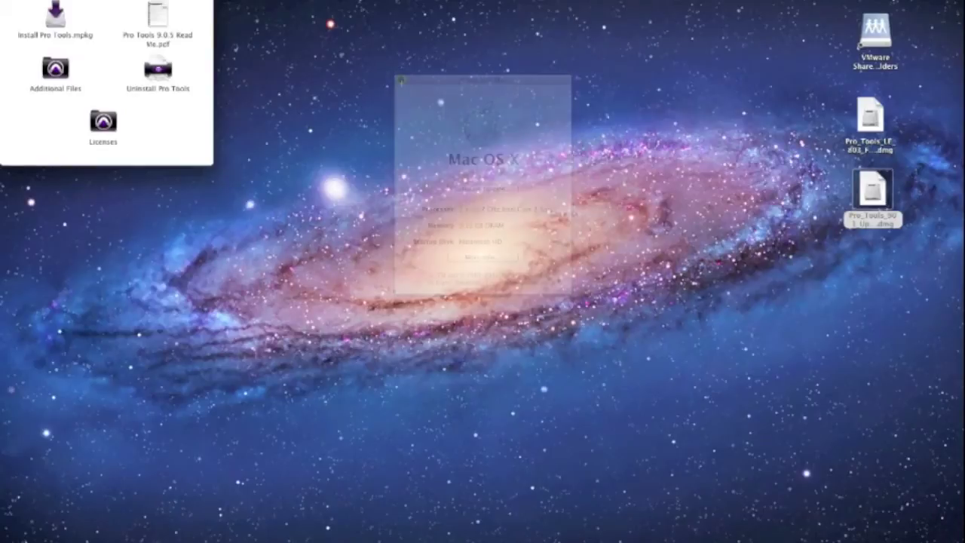
left_click_drag(83, 2, 258, 74)
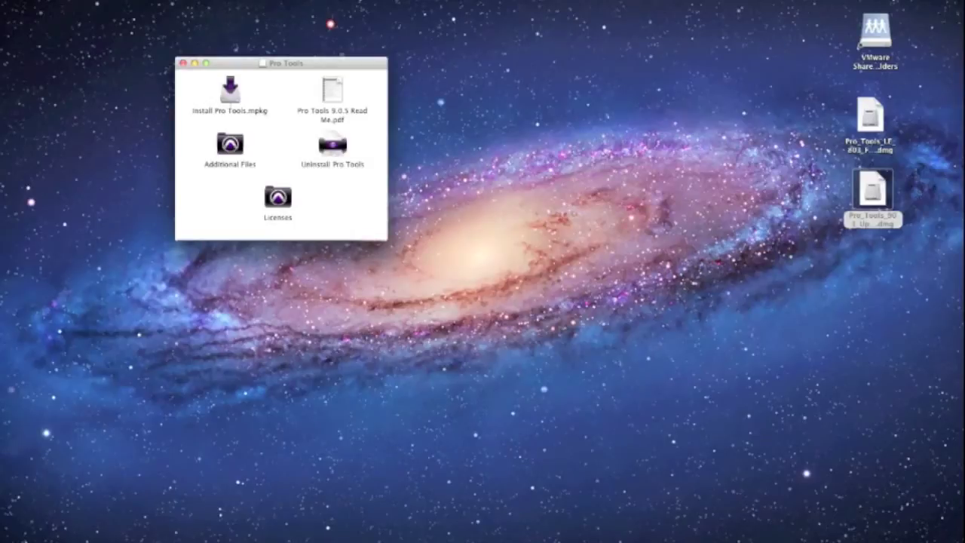
Step: Launch Install Pro Tools.mpkg, pass the compatibility check and introduction, and agree to the license
left_click(231, 95)
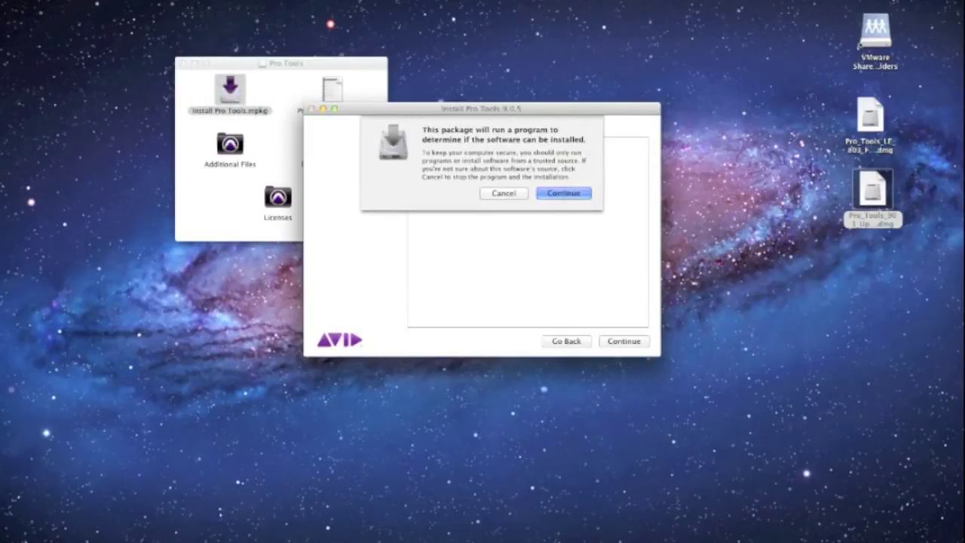
left_click(564, 192)
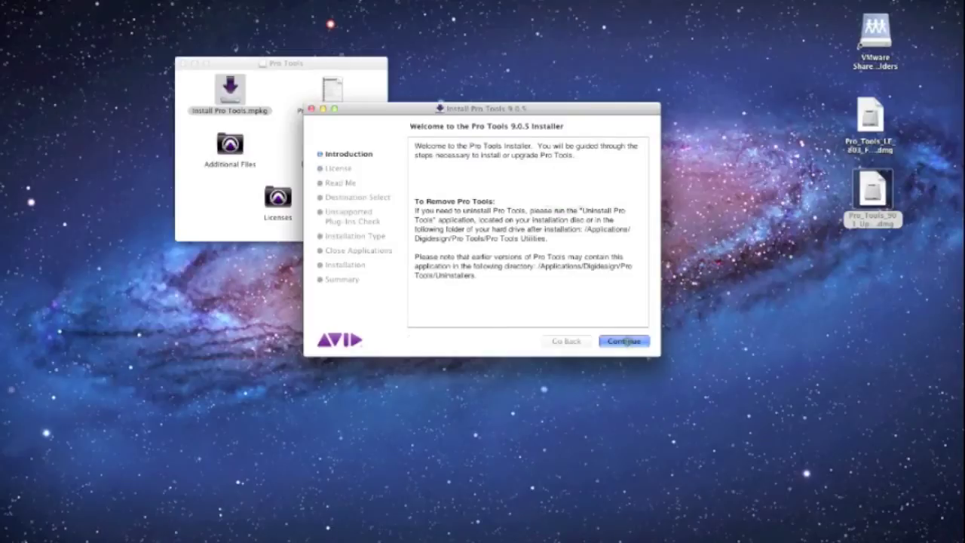
left_click(625, 341)
left_click(625, 341)
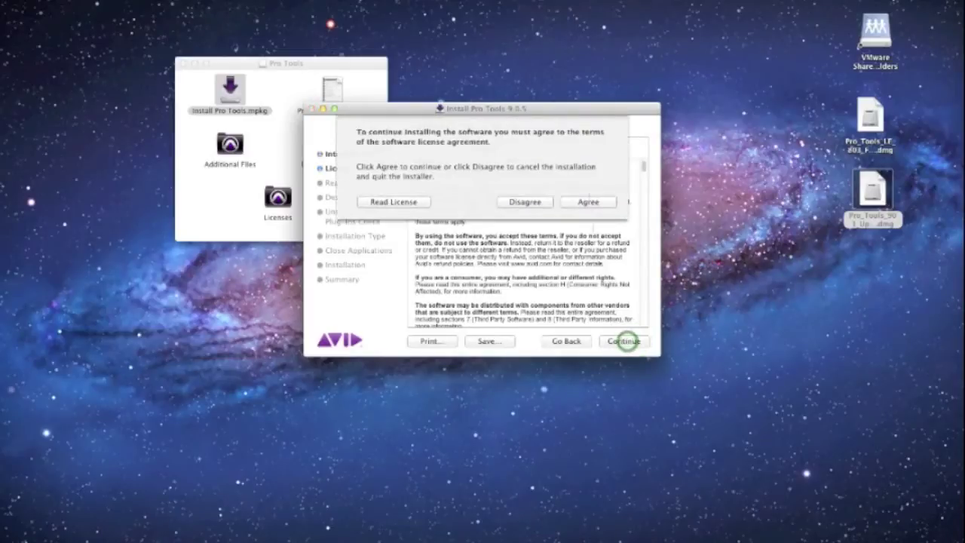
left_click(585, 203)
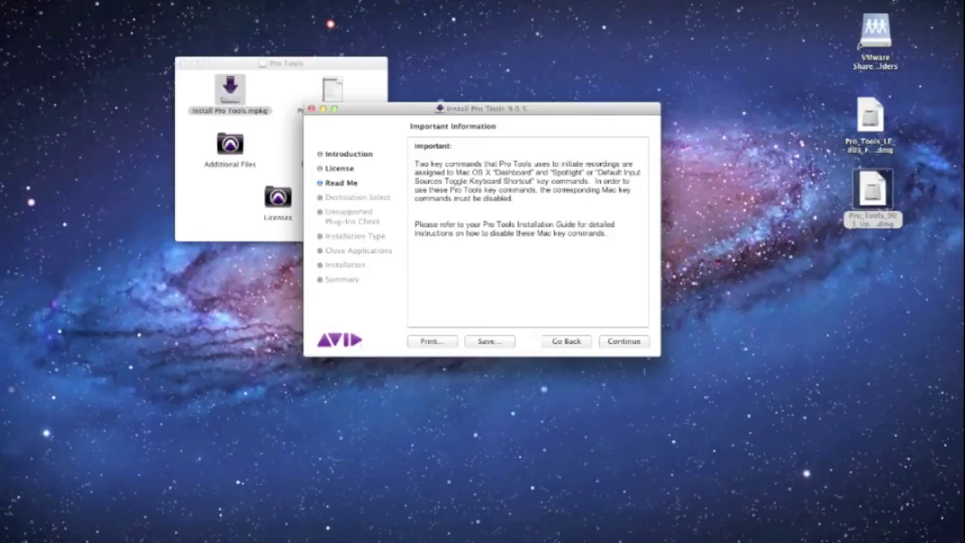
left_click(624, 341)
Step: Expand Pro Tools 9.0.5 in Custom Install and continue to the 6.03 GB Standard Install
left_click(625, 342)
left_click(628, 342)
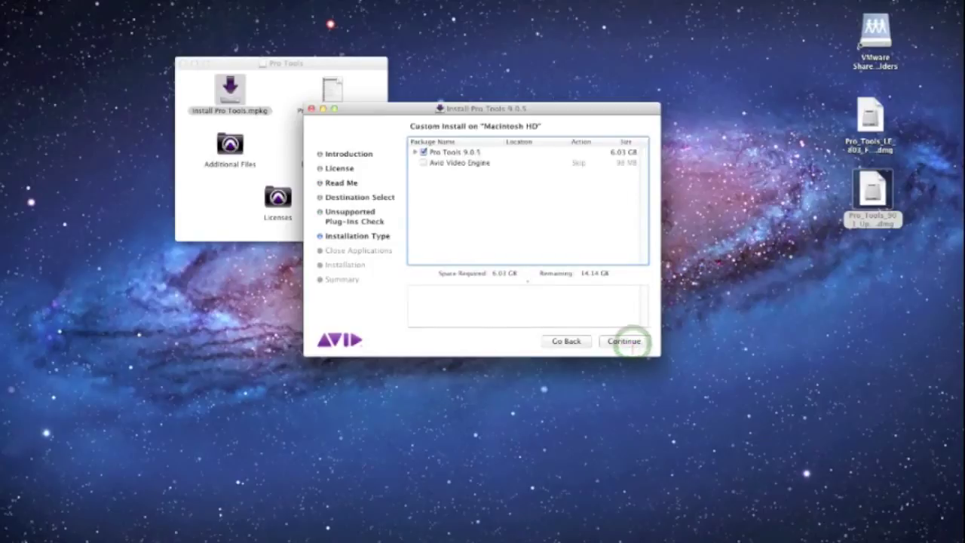
left_click(415, 152)
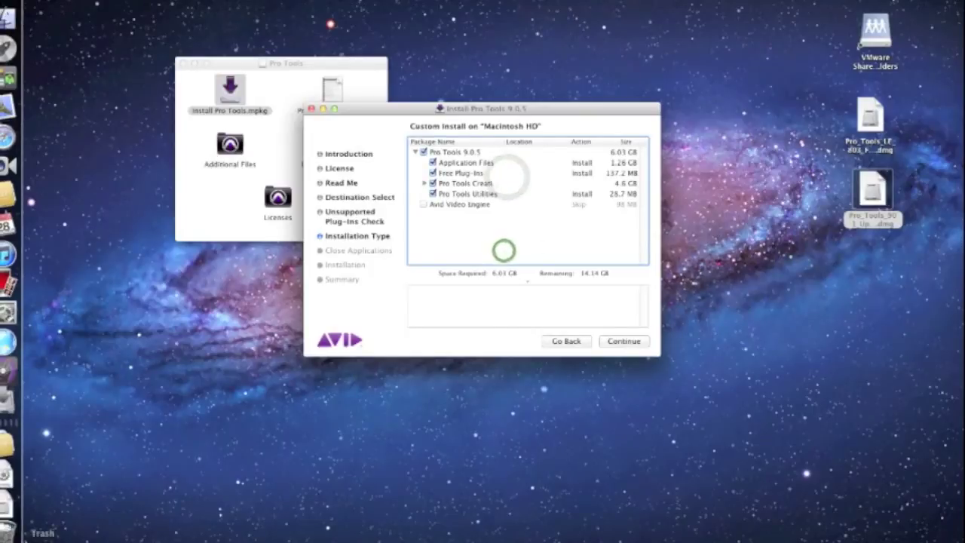
right_click(18, 528)
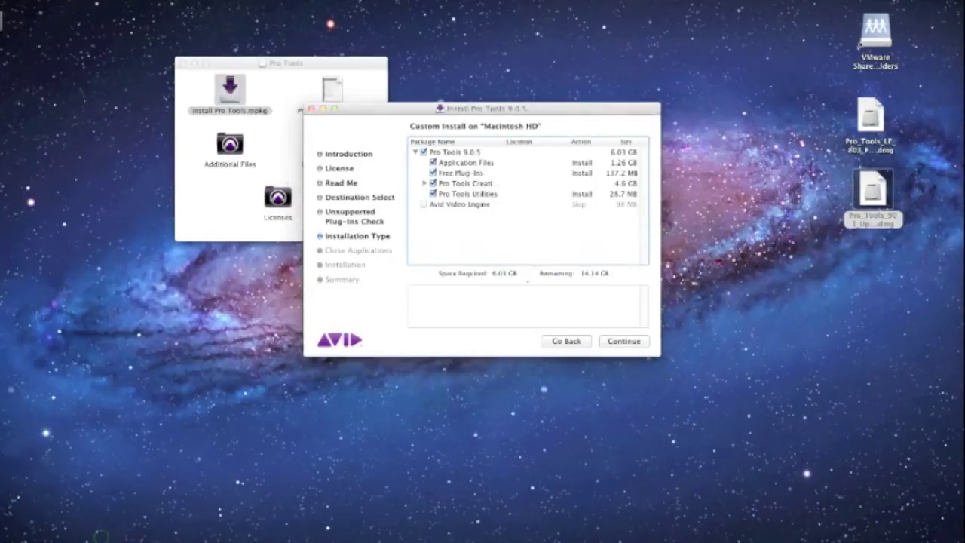
left_click(562, 112)
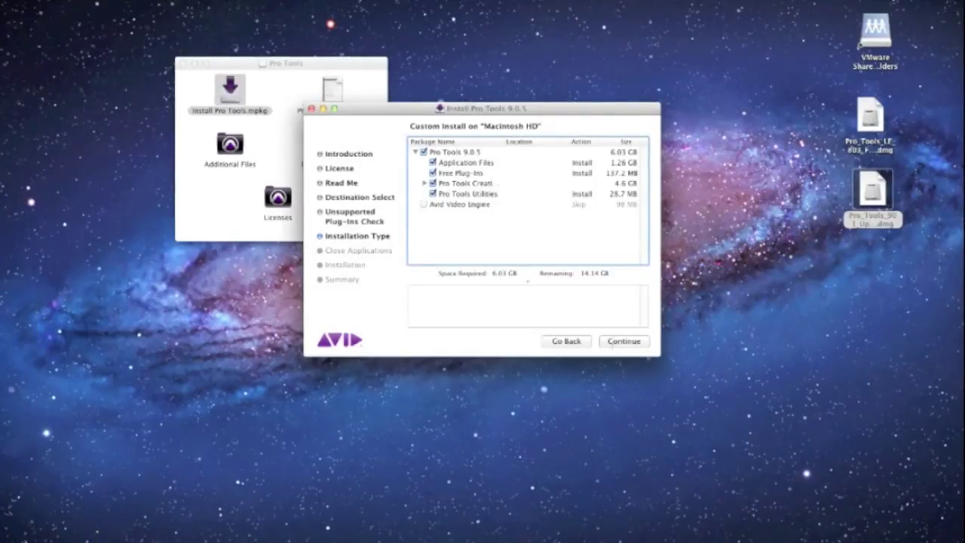
left_click(614, 343)
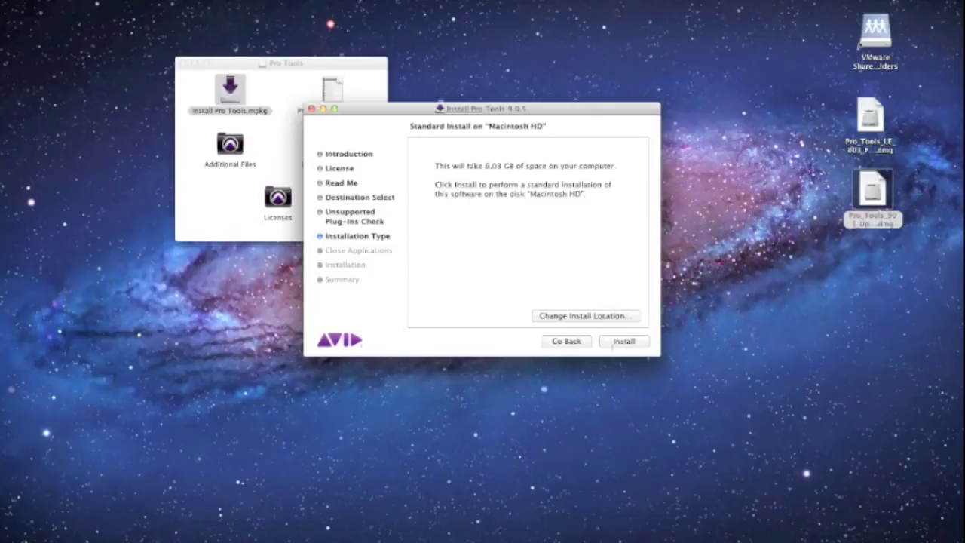
left_click(612, 344)
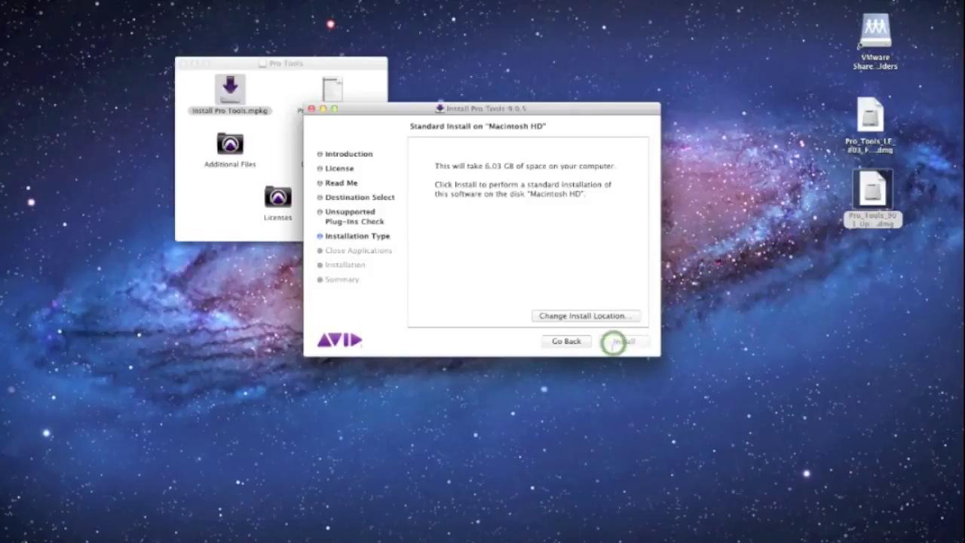
Step: Enter the administrator password to authorise the Pro Tools installation
type("•••")
key("Return")
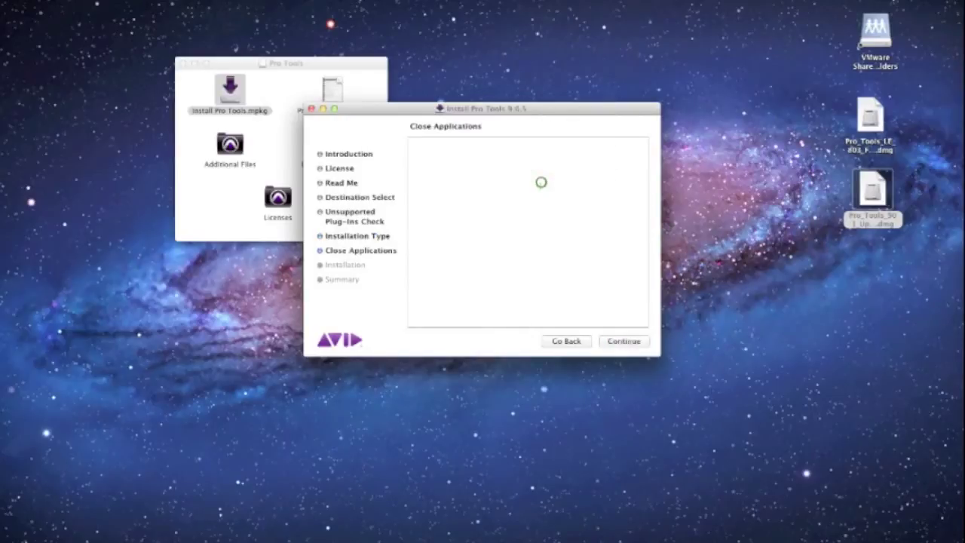